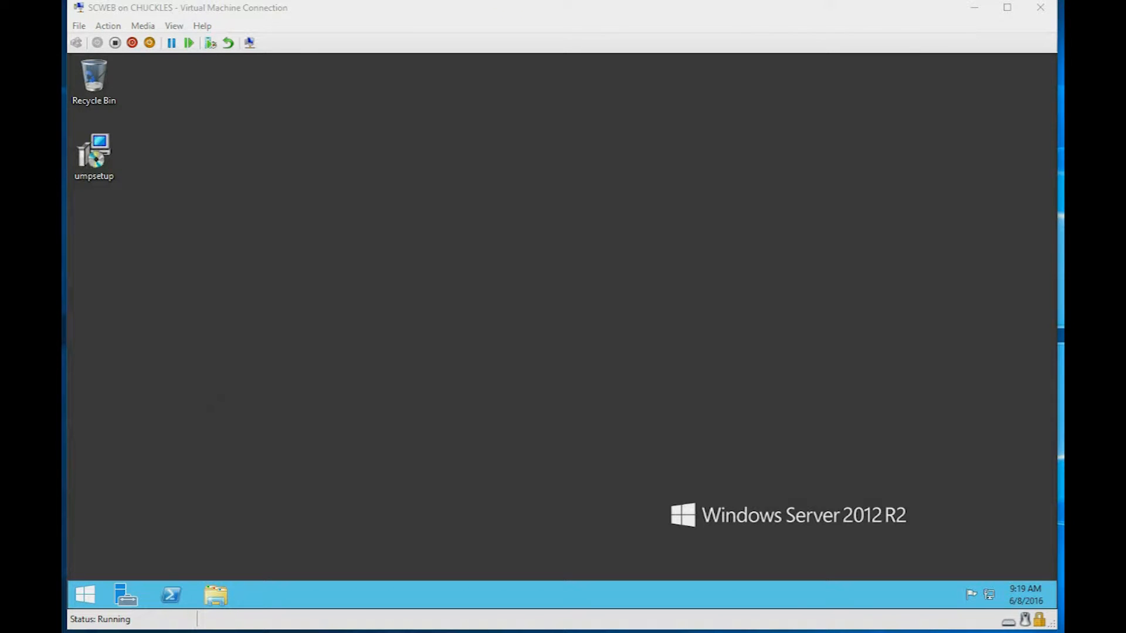
Step: Start the umpsetup installer from the desktop and accept the User Manager Pro license agreement
{"action": "double_click", "coordinate": [94, 156]}
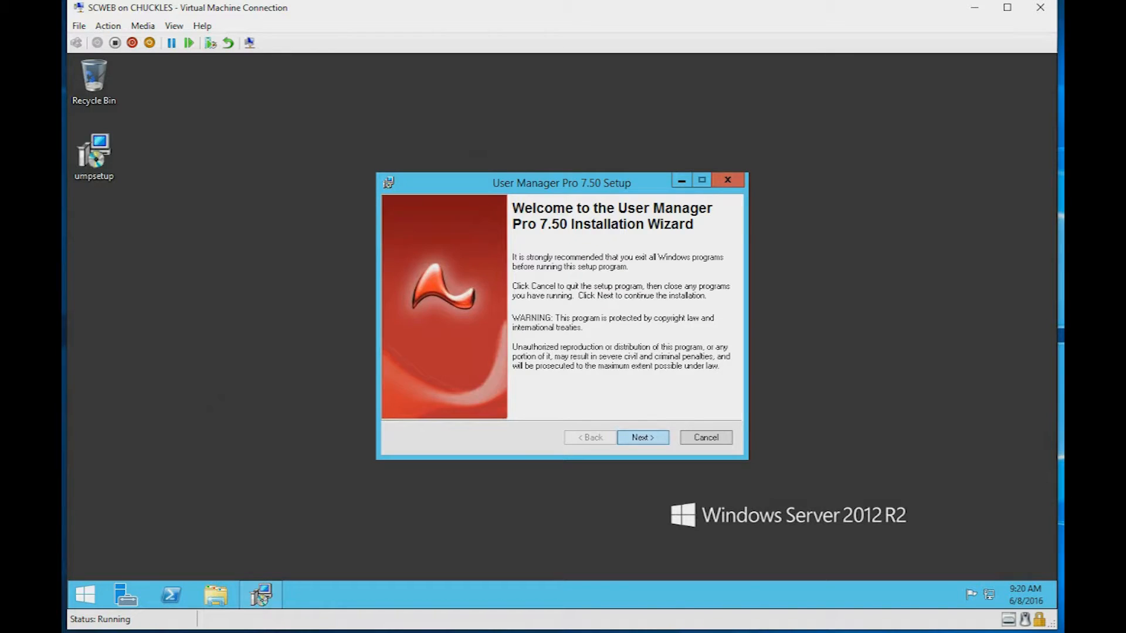
{"action": "key", "text": "Return"}
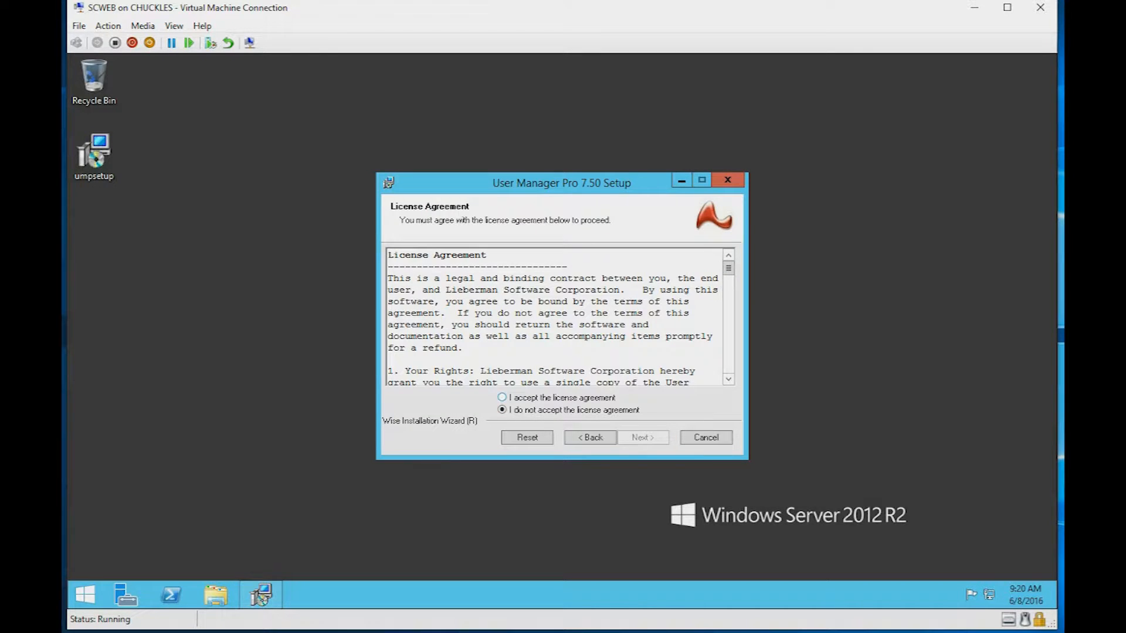
{"action": "left_click", "coordinate": [503, 397]}
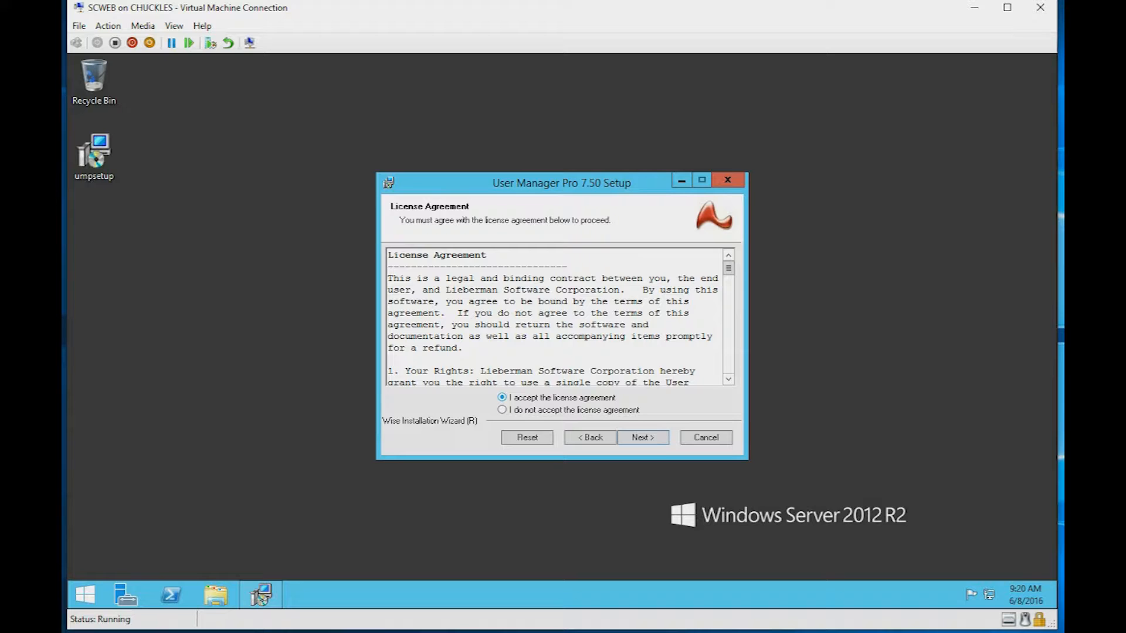
{"action": "key", "text": "Return"}
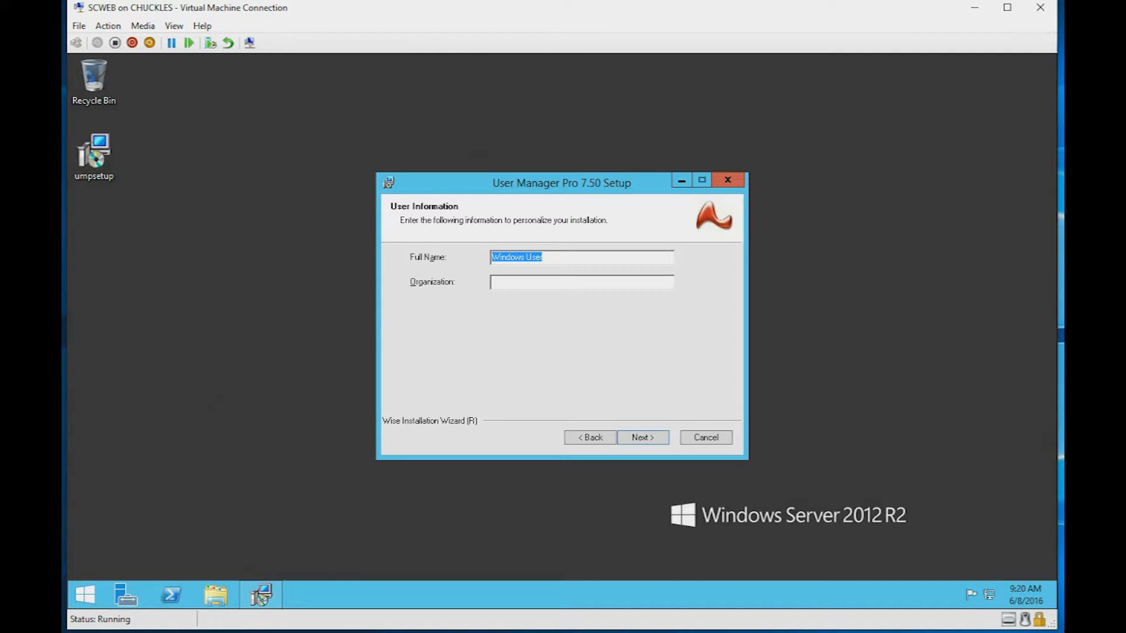
Step: Enter LSC as full name and organization, and complete the installation in the default folder with a desktop shortcut
{"action": "type", "text": "LSC"}
{"action": "key", "text": "Tab"}
{"action": "type", "text": "LSC"}
{"action": "key", "text": "Return"}
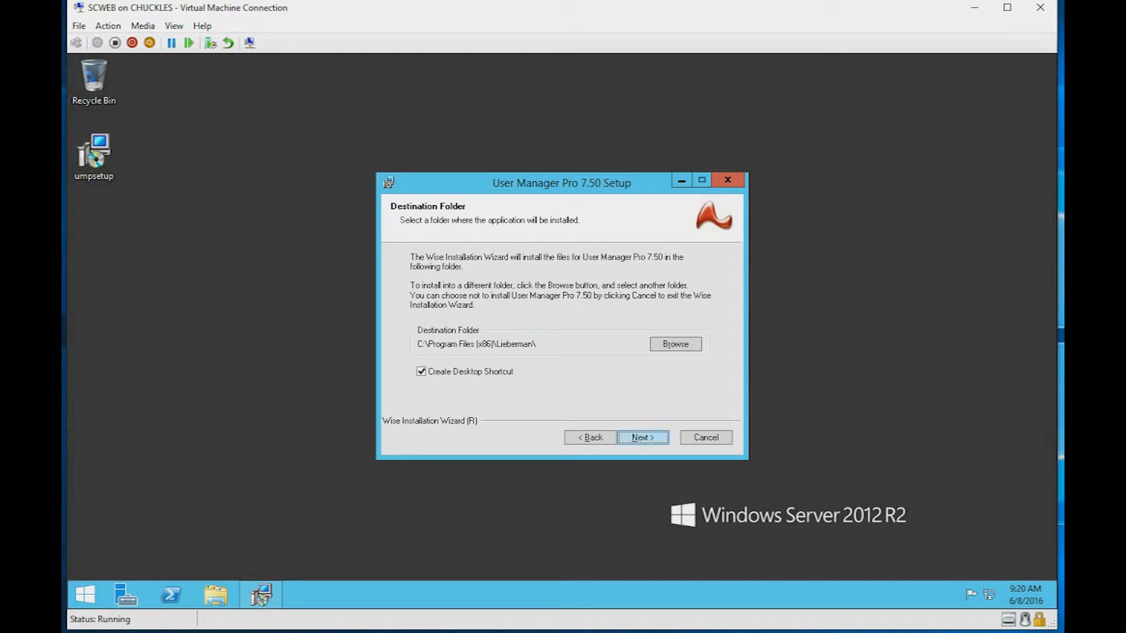
{"action": "key", "text": "Return"}
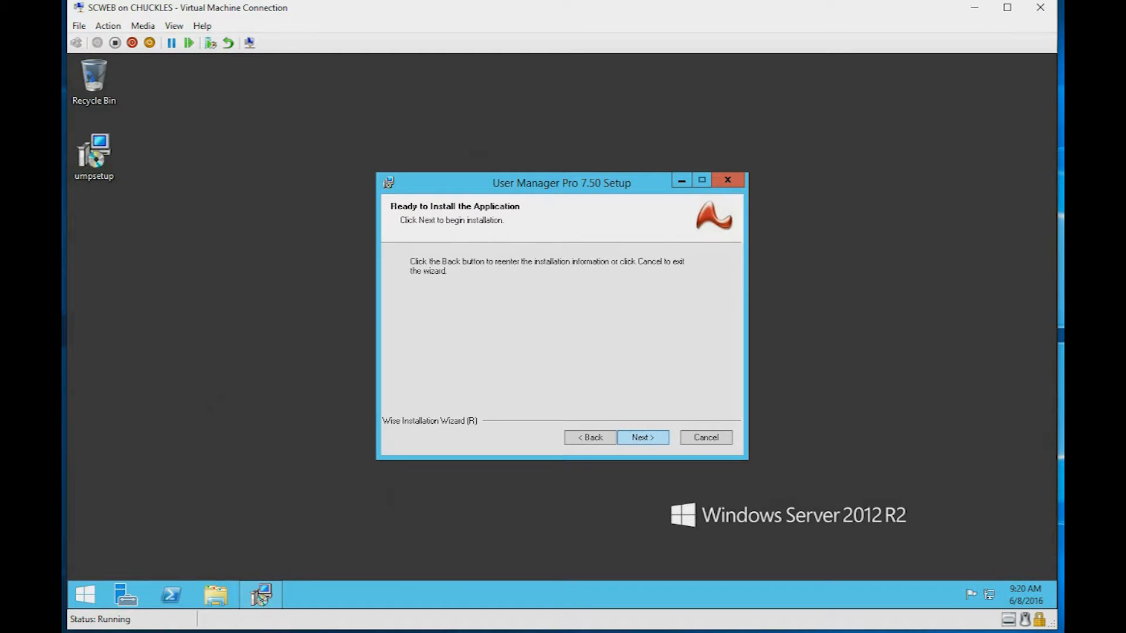
{"action": "key", "text": "Return"}
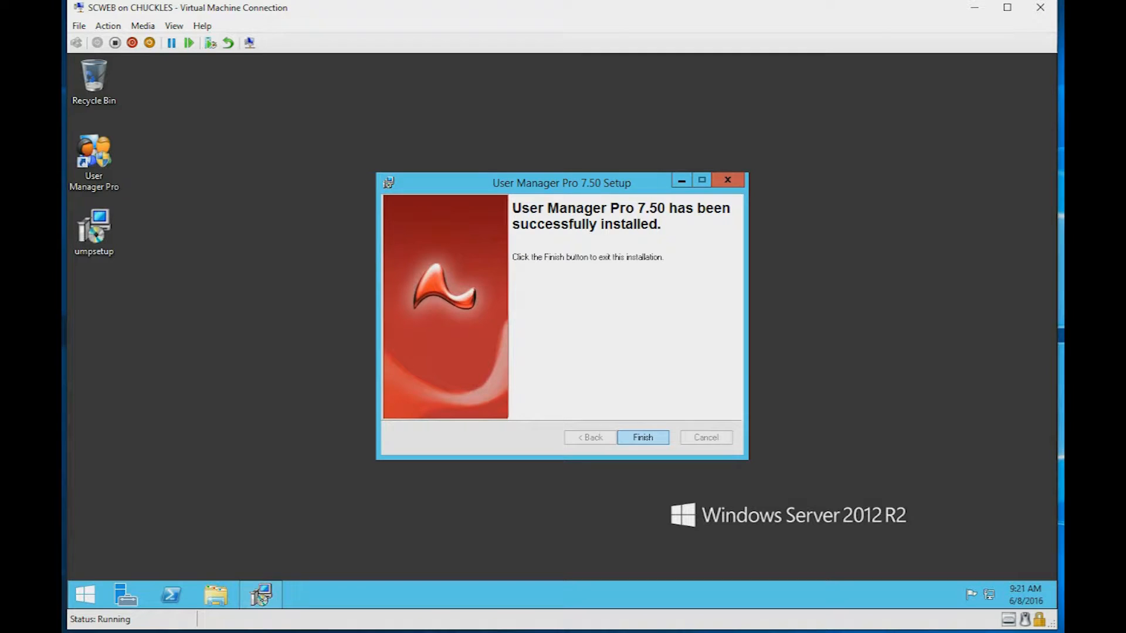
{"action": "key", "text": "Return"}
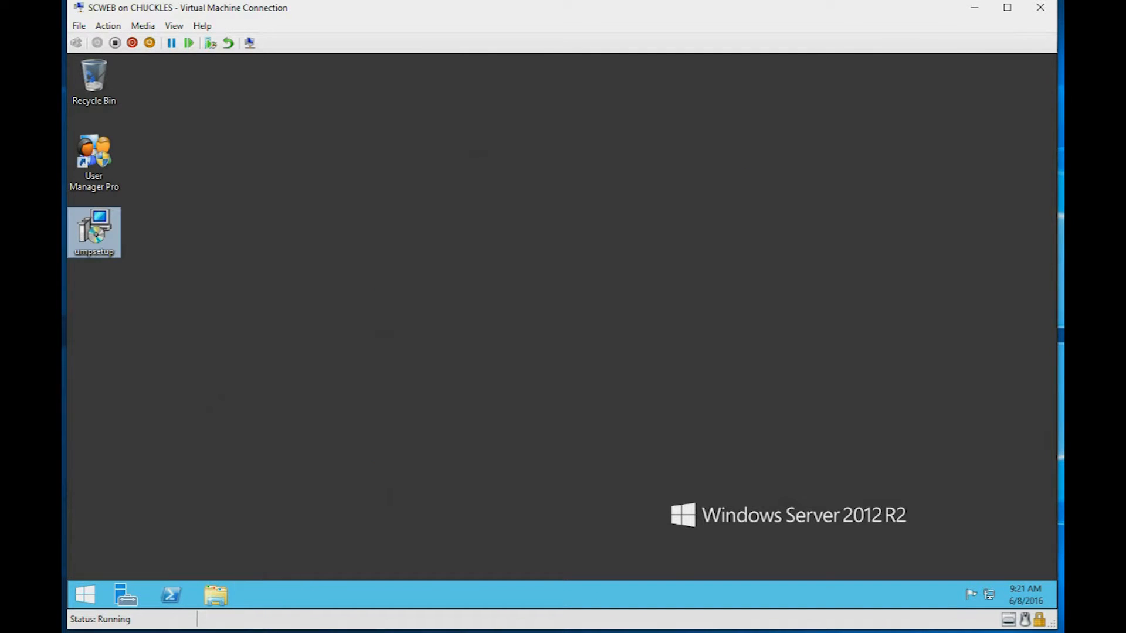
Step: Launch User Manager Pro, accept the registration with the prefilled serial number, and dismiss the demo notice and startup tip
{"action": "double_click", "coordinate": [94, 159]}
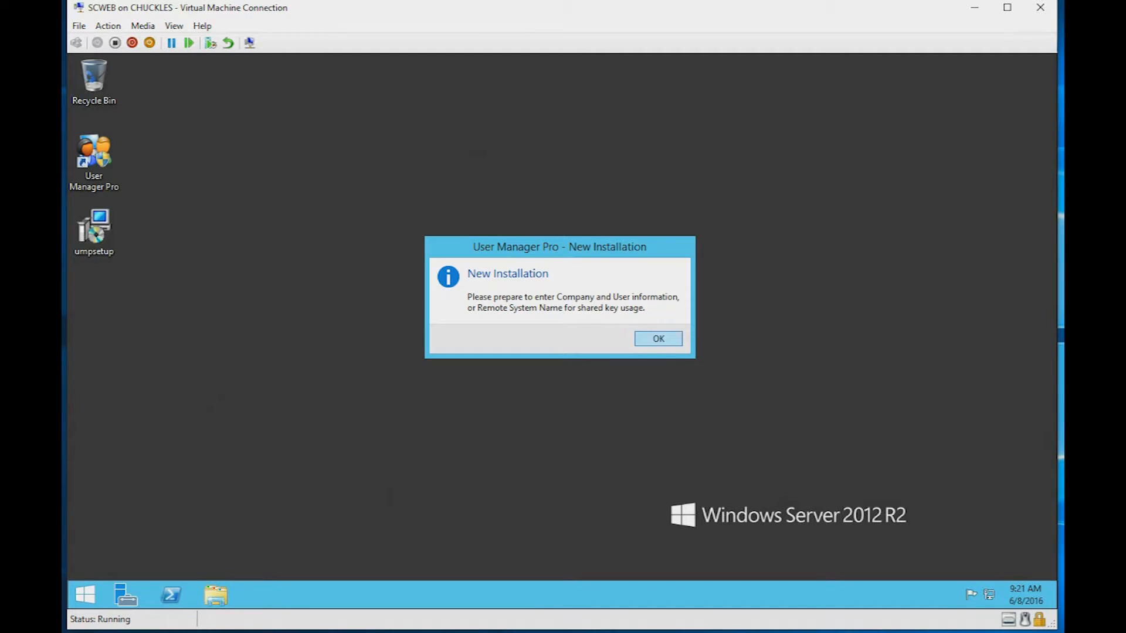
{"action": "key", "text": "Return"}
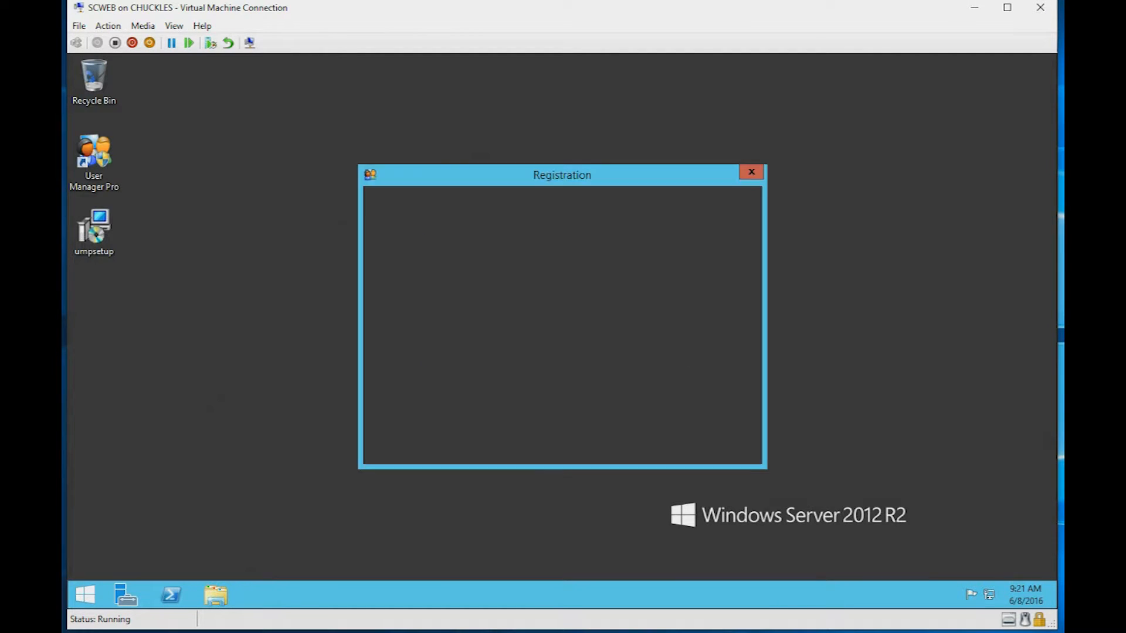
{"action": "key", "text": "ctrl+a"}
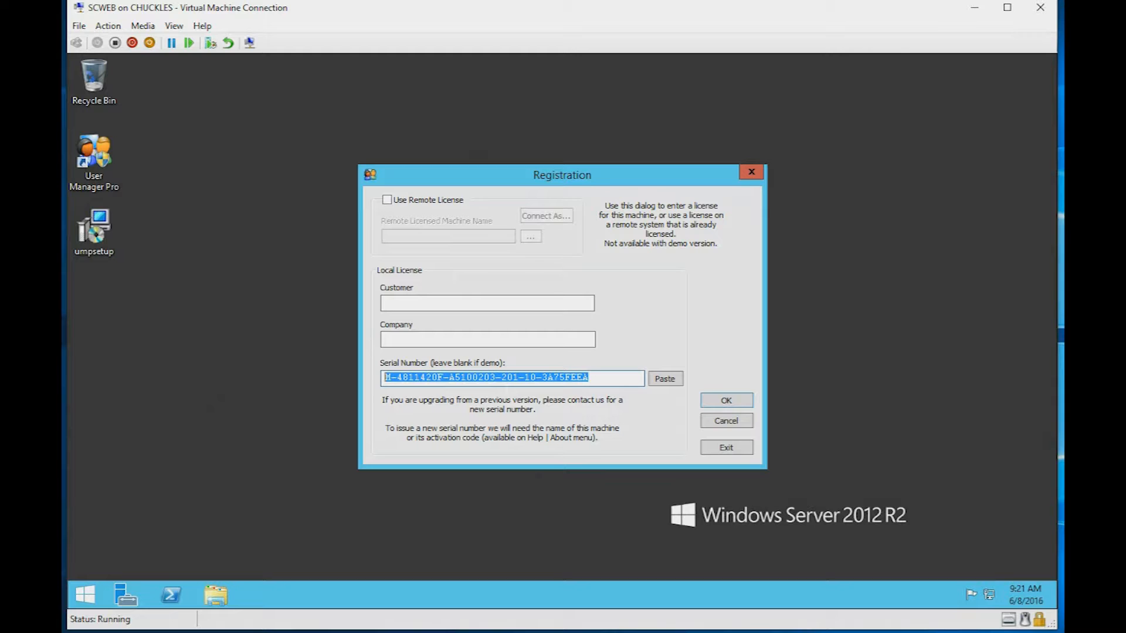
{"action": "left_click", "coordinate": [594, 378]}
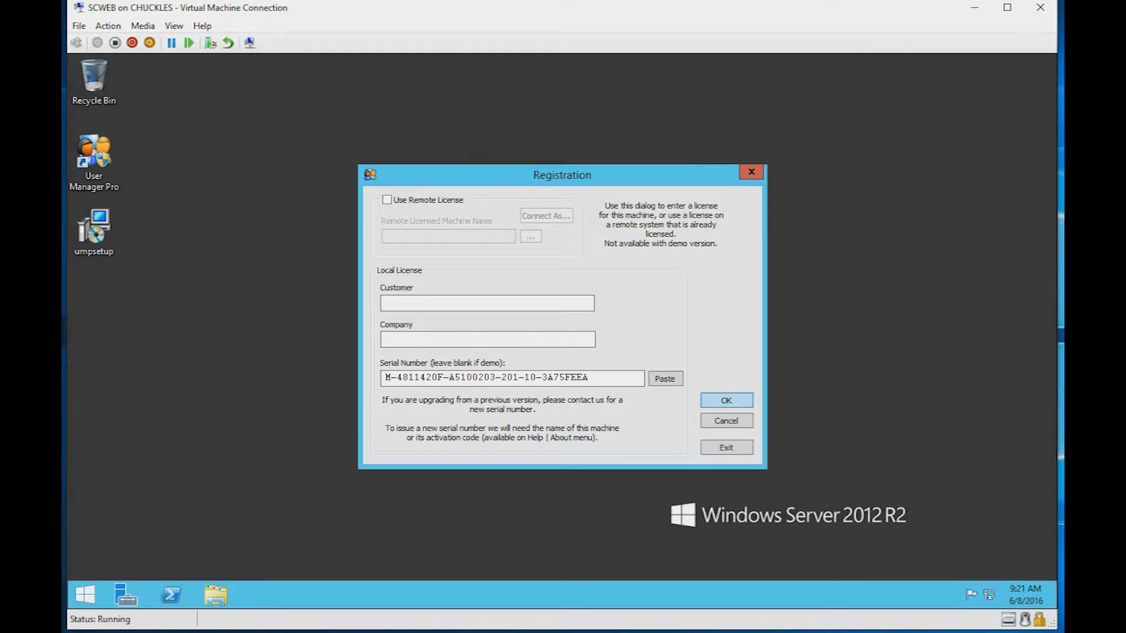
{"action": "left_click", "coordinate": [726, 401]}
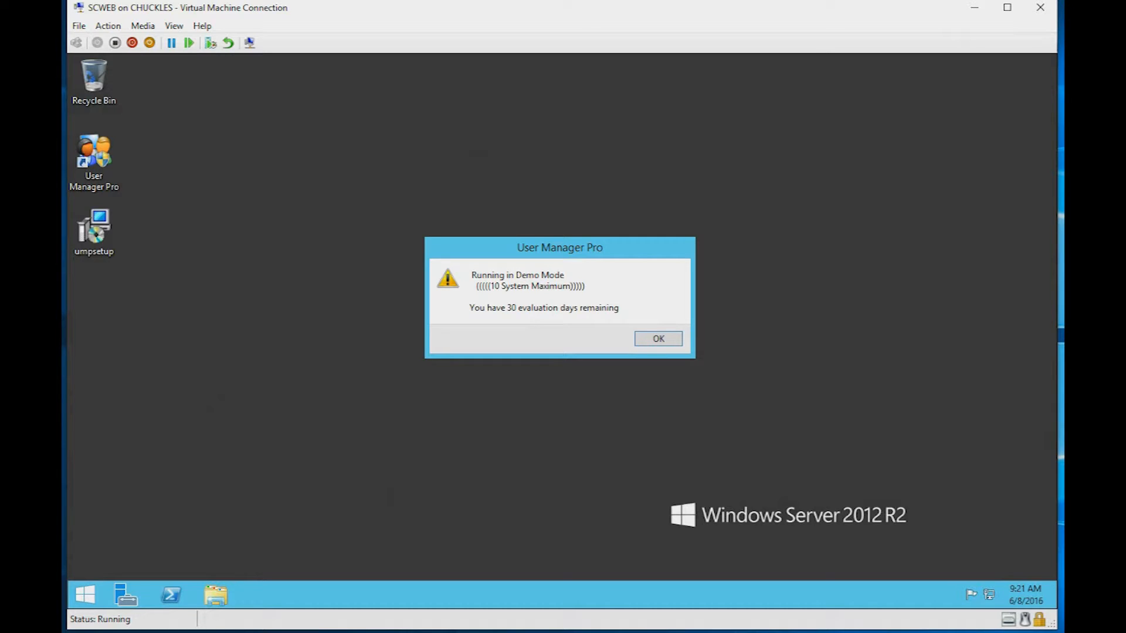
{"action": "key", "text": "Return"}
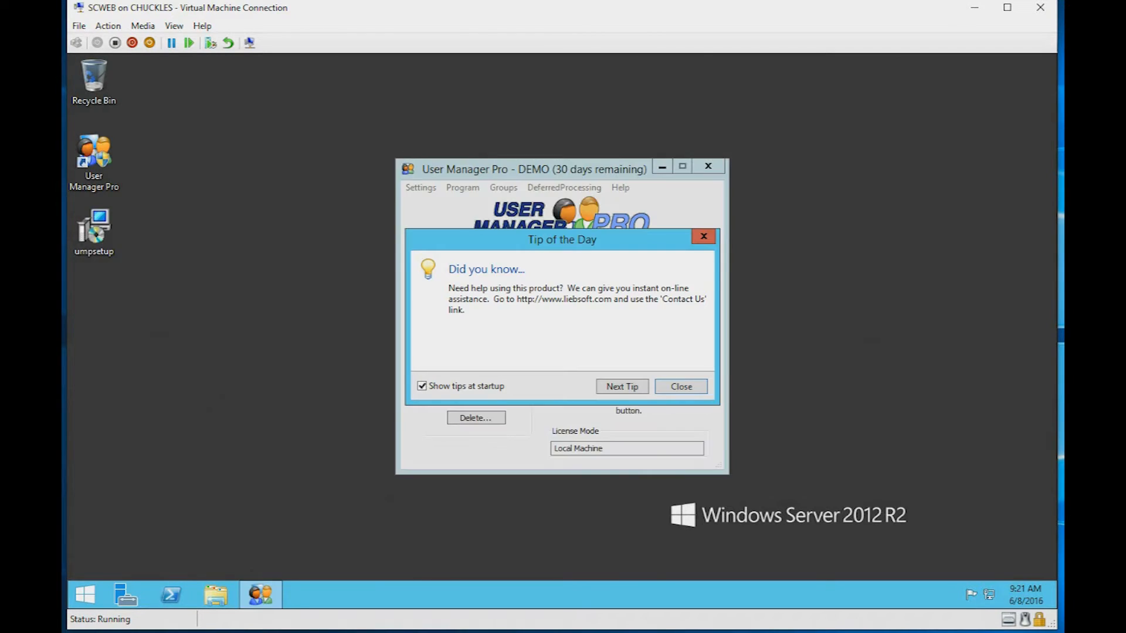
{"action": "key", "text": "Return"}
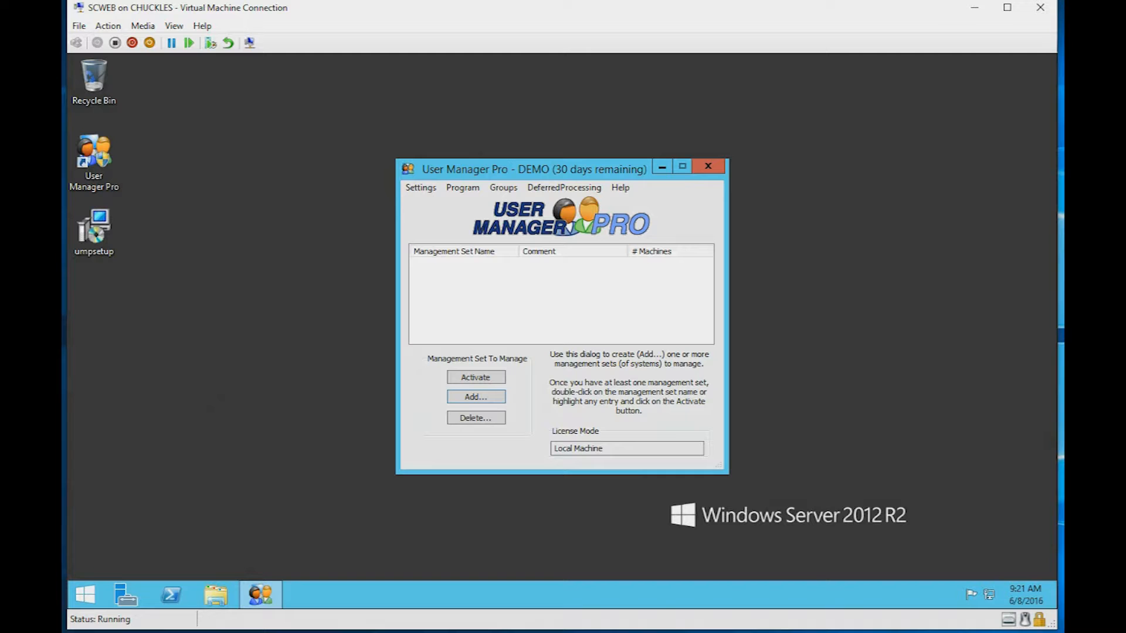
Step: Configure a SQL Server reporting data store on server msdb with a new database umpsdb and its objects in schema dbo
{"action": "left_click", "coordinate": [421, 188]}
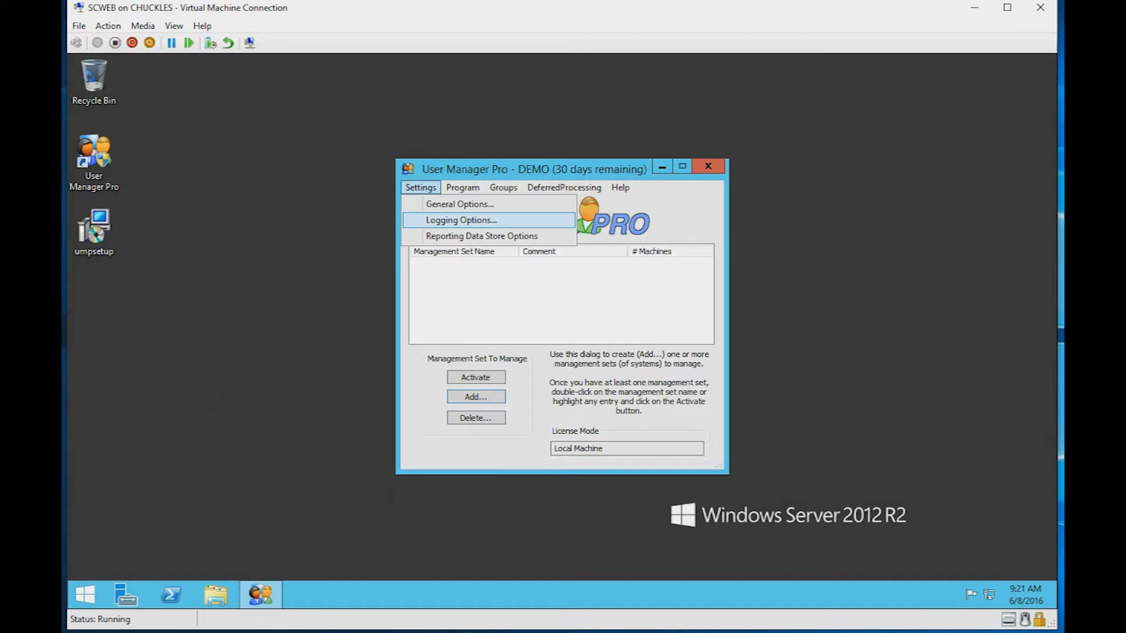
{"action": "left_click", "coordinate": [514, 236]}
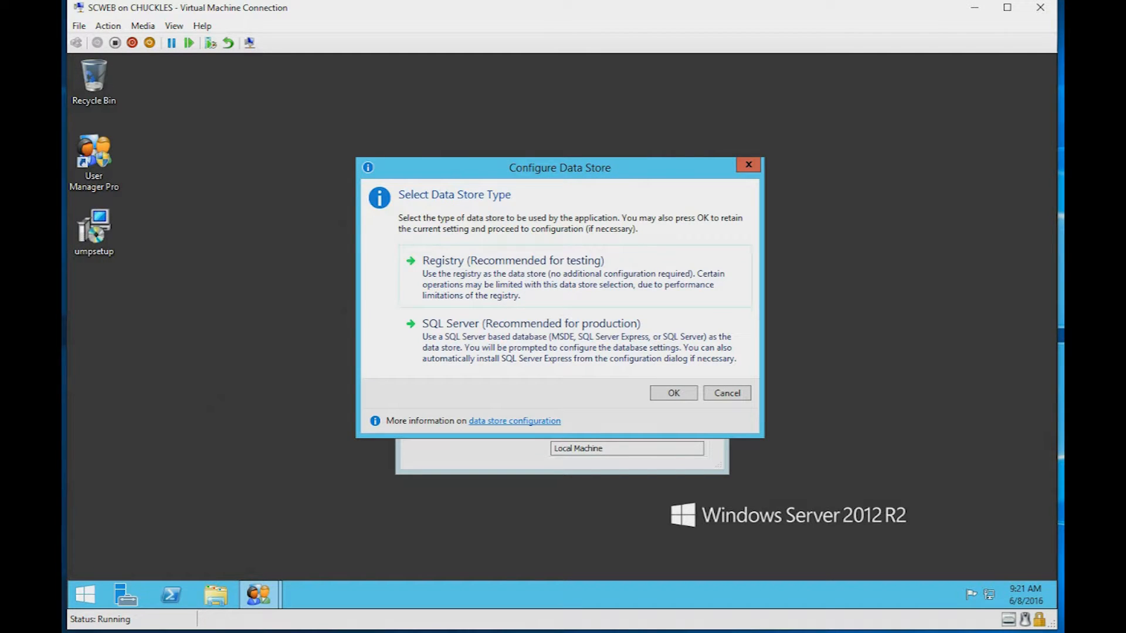
{"action": "left_click", "coordinate": [530, 329]}
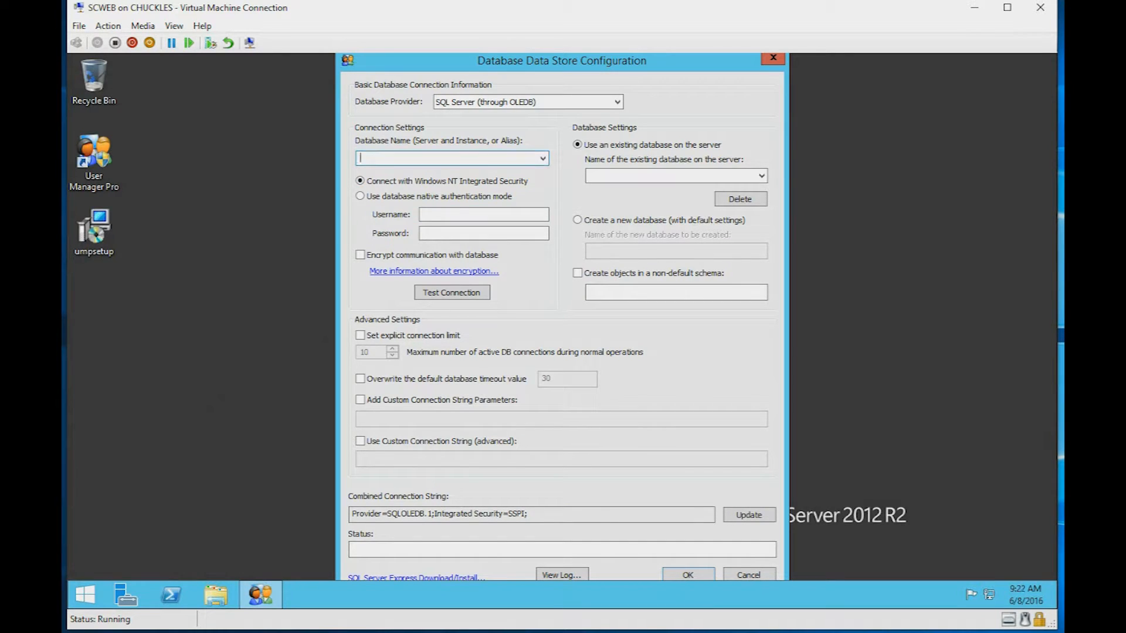
{"action": "type", "text": "msdb"}
{"action": "left_click", "coordinate": [578, 220]}
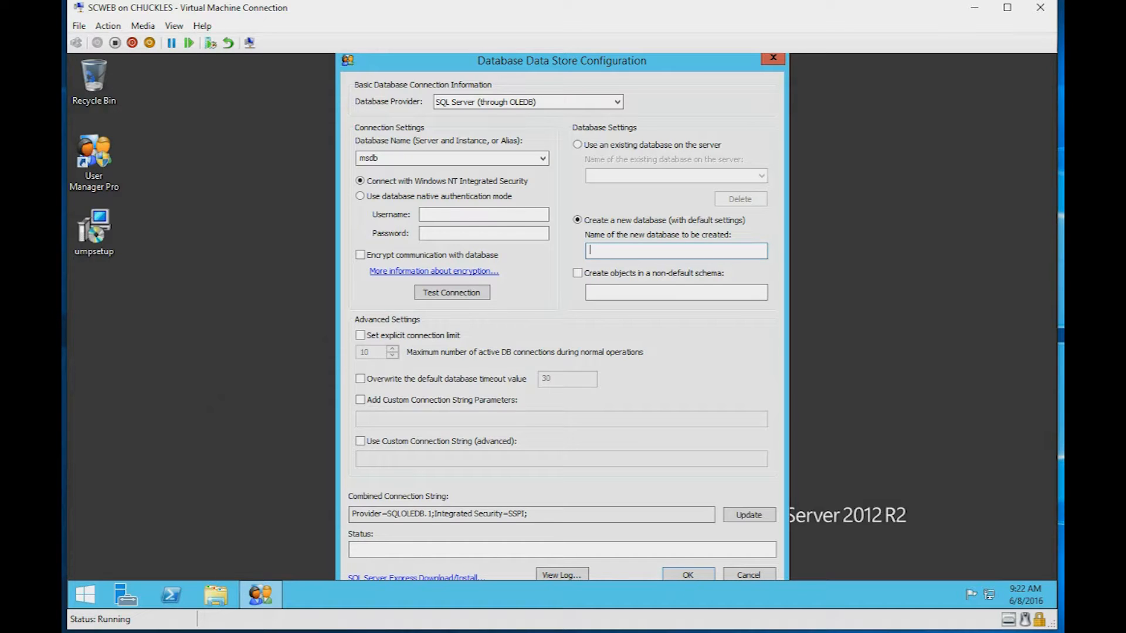
{"action": "type", "text": "umpsdb"}
{"action": "left_click", "coordinate": [578, 273]}
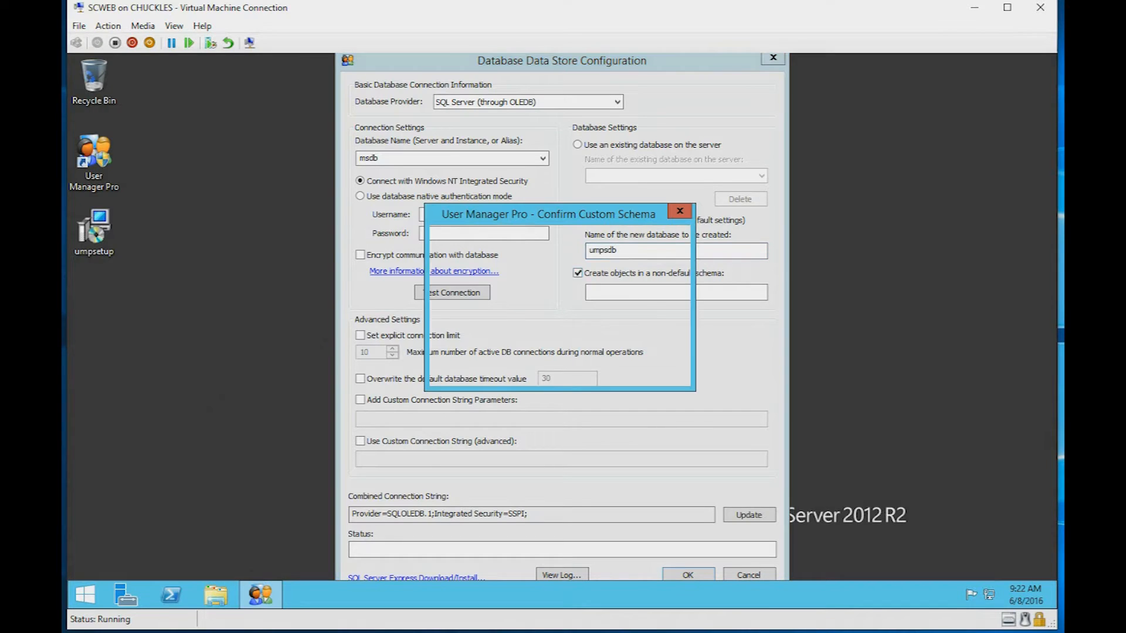
{"action": "key", "text": "Return"}
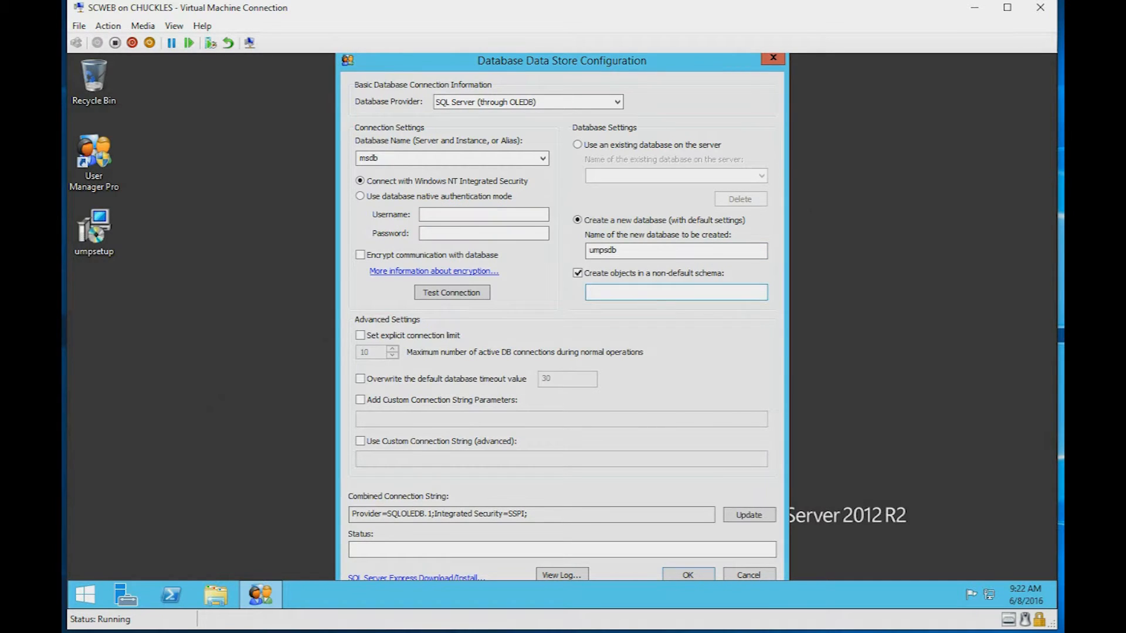
{"action": "type", "text": "dbo"}
{"action": "key", "text": "Return"}
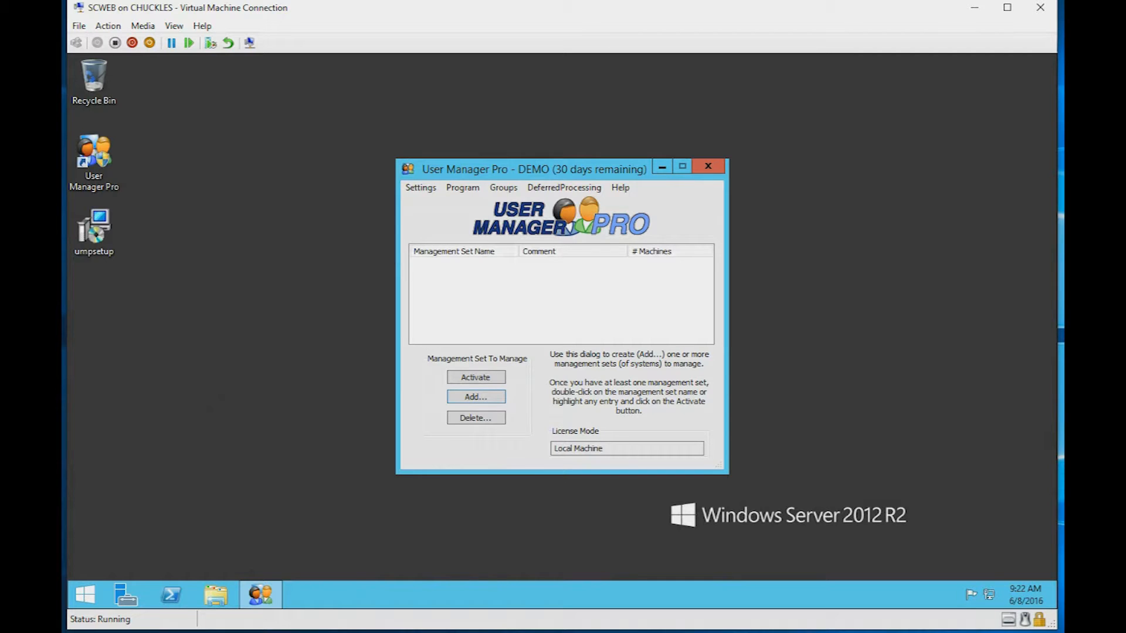
Step: Start a custom management set and name it LSC Systems
{"action": "left_click", "coordinate": [476, 396]}
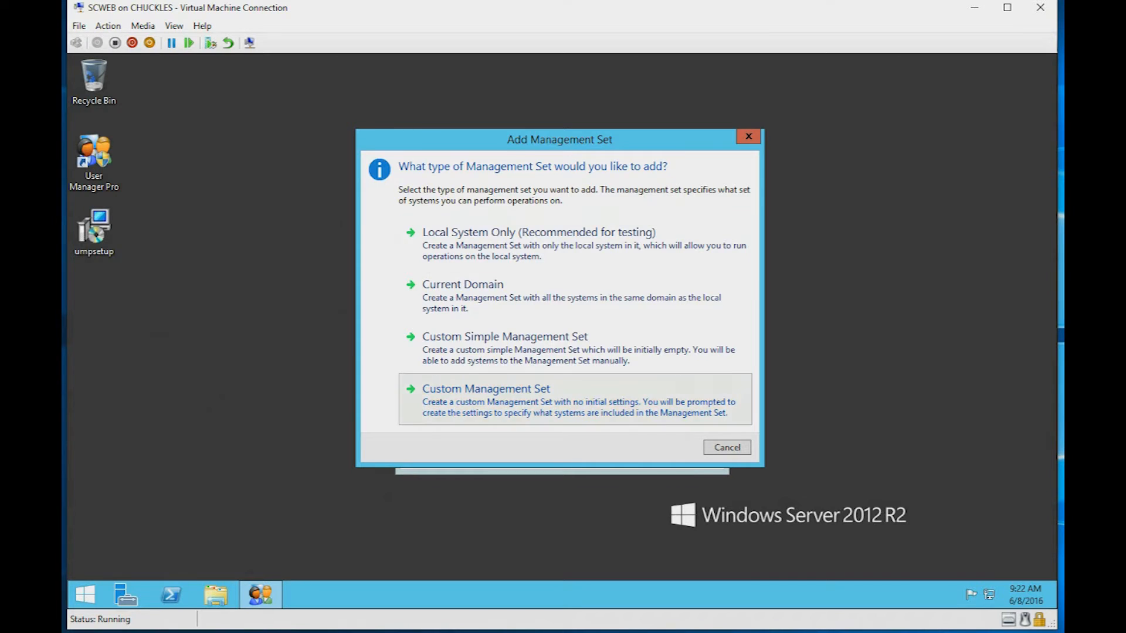
{"action": "left_click", "coordinate": [486, 389]}
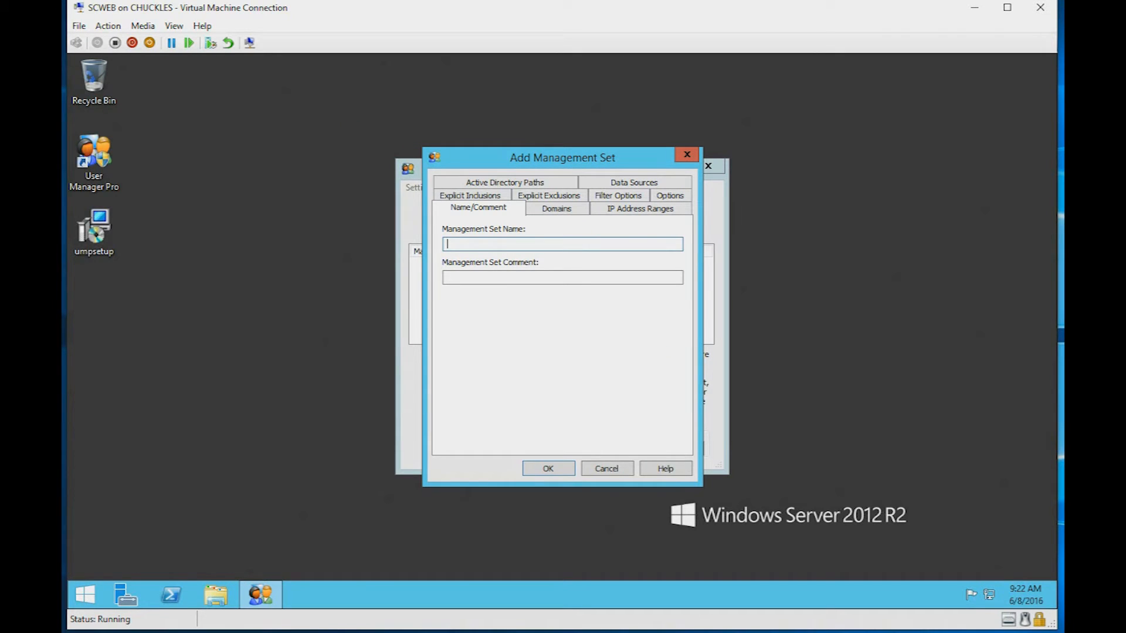
{"action": "type", "text": "LSC Systems"}
Step: Include all systems under the Active Directory path LDAP://DC=lsc,DC=ent, with sub-containers and the default query filter
{"action": "left_click", "coordinate": [505, 183]}
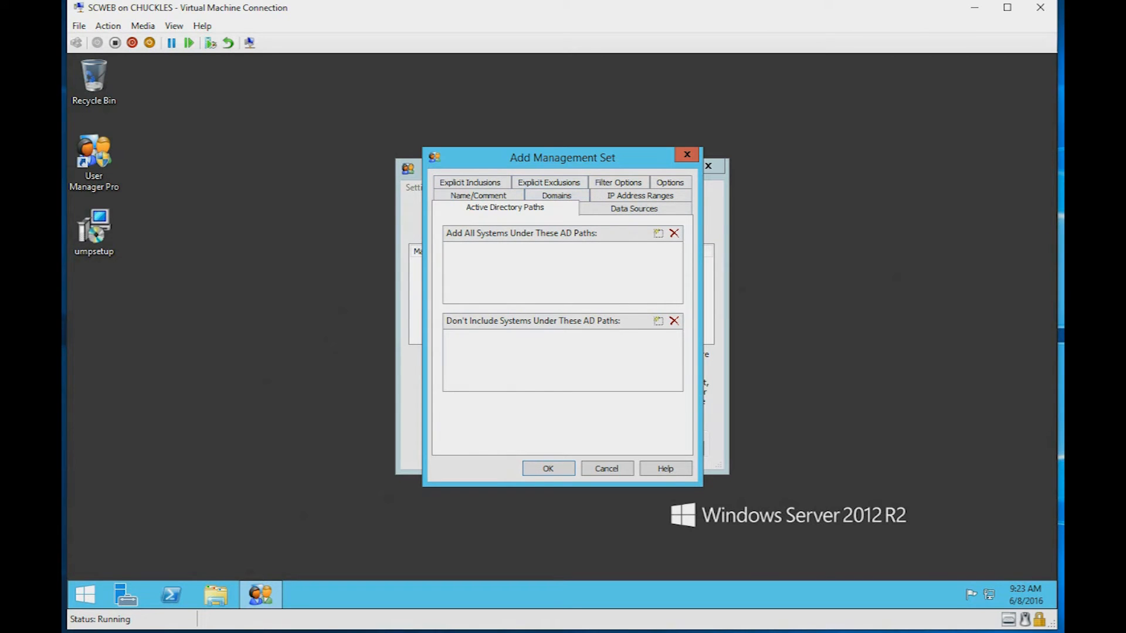
{"action": "left_click", "coordinate": [658, 234]}
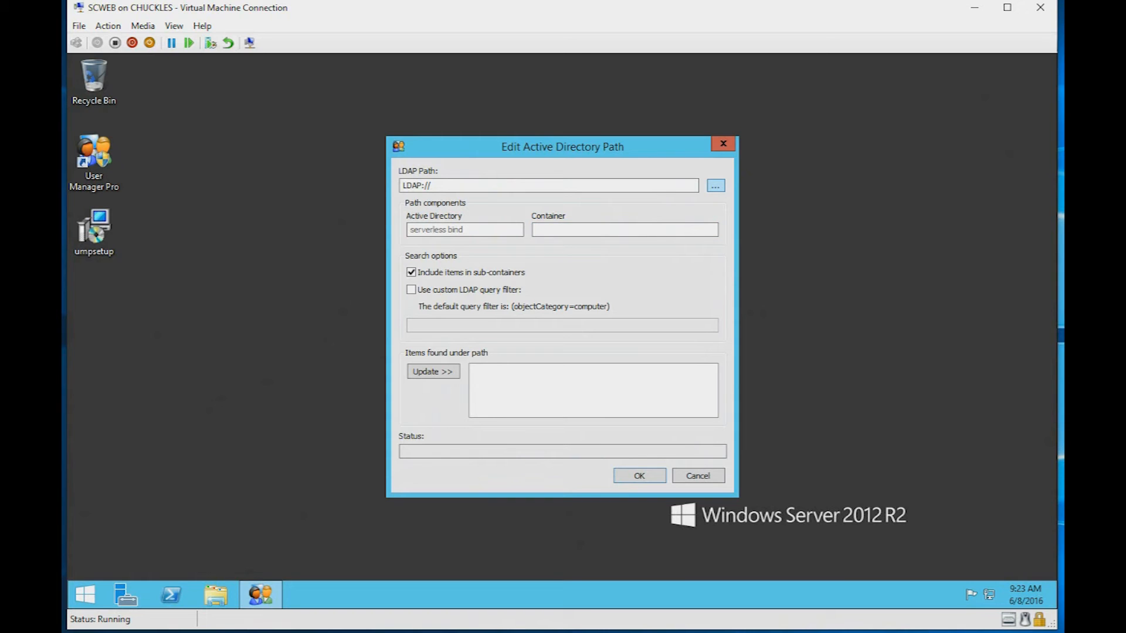
{"action": "left_click", "coordinate": [715, 185]}
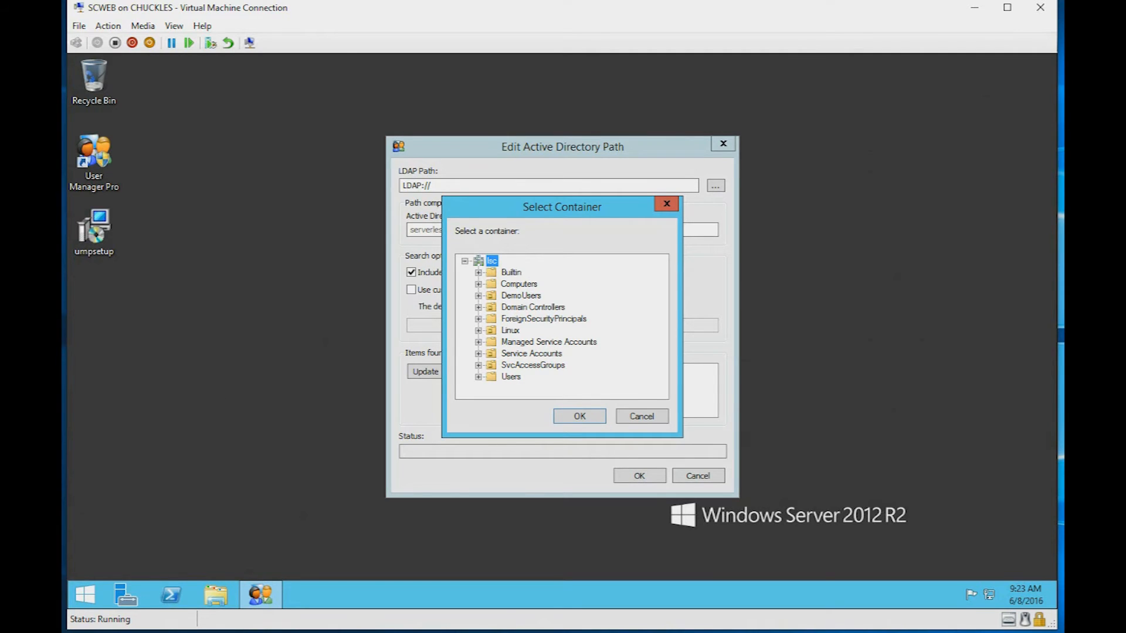
{"action": "key", "text": "Return"}
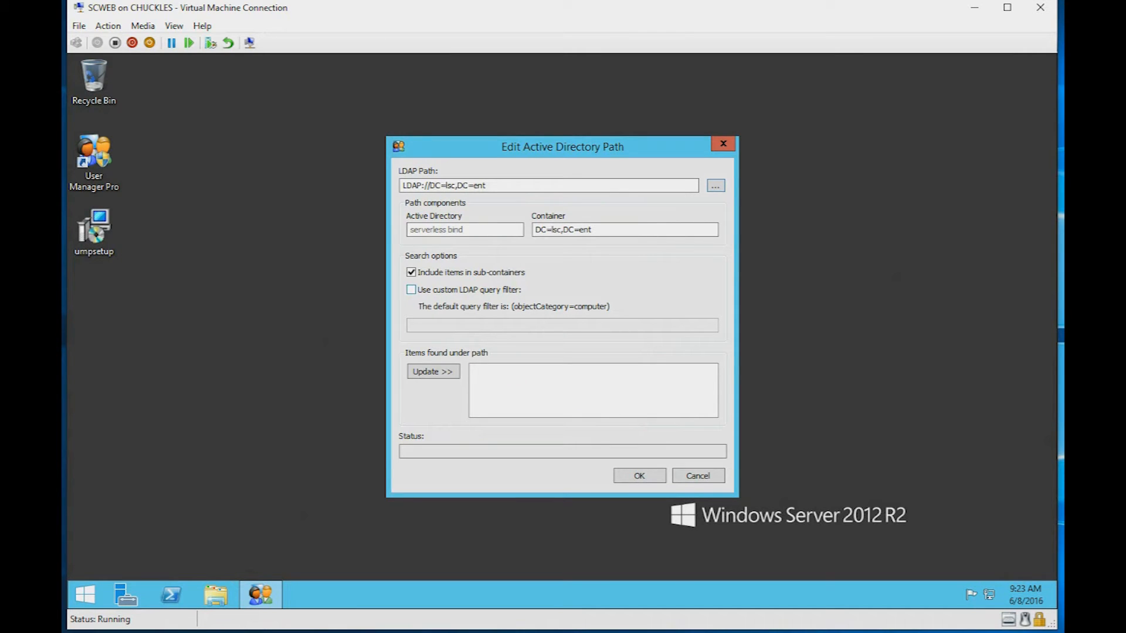
{"action": "left_click", "coordinate": [411, 290]}
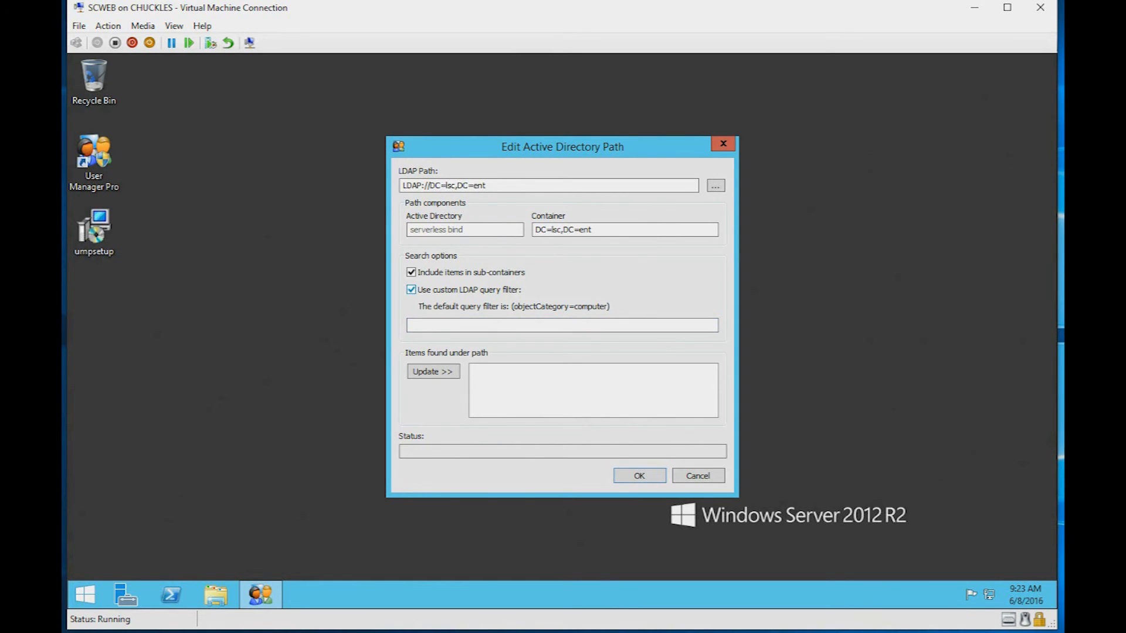
{"action": "key", "text": "space"}
{"action": "key", "text": "Return"}
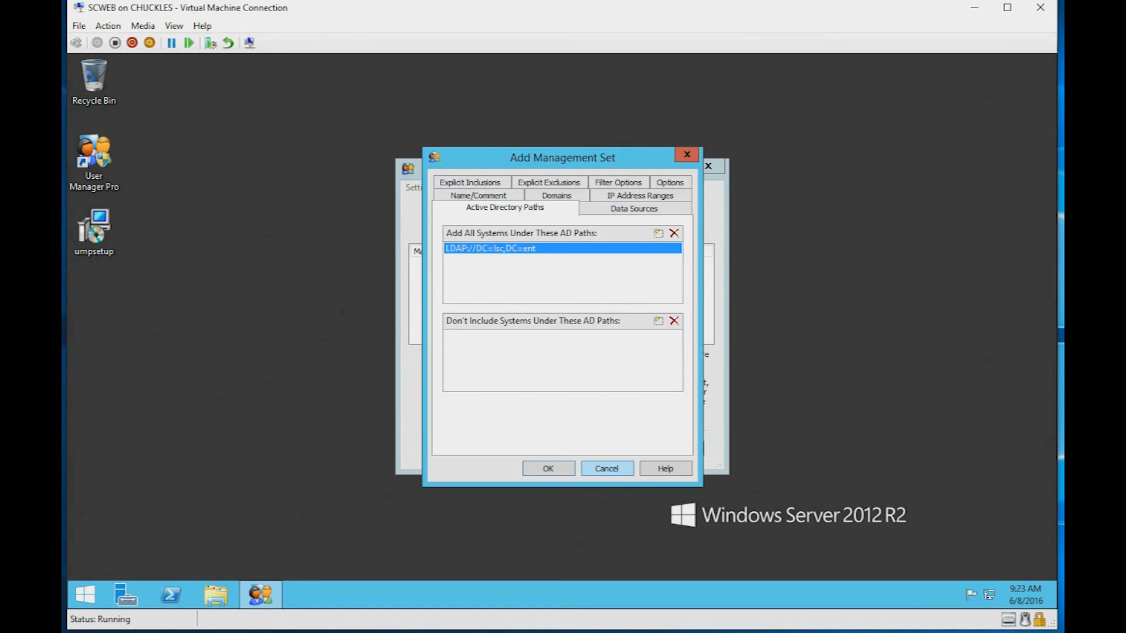
Step: Save the LSC Systems management set without installing the deferred processing service, and query for all its member systems
{"action": "key", "text": "Return"}
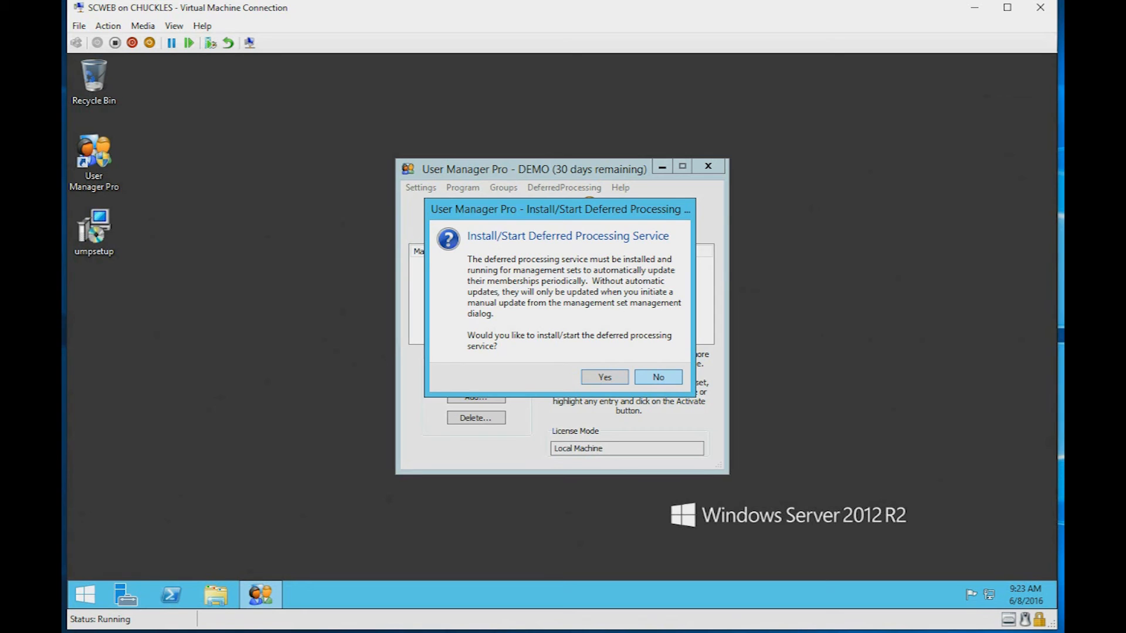
{"action": "key", "text": "Return"}
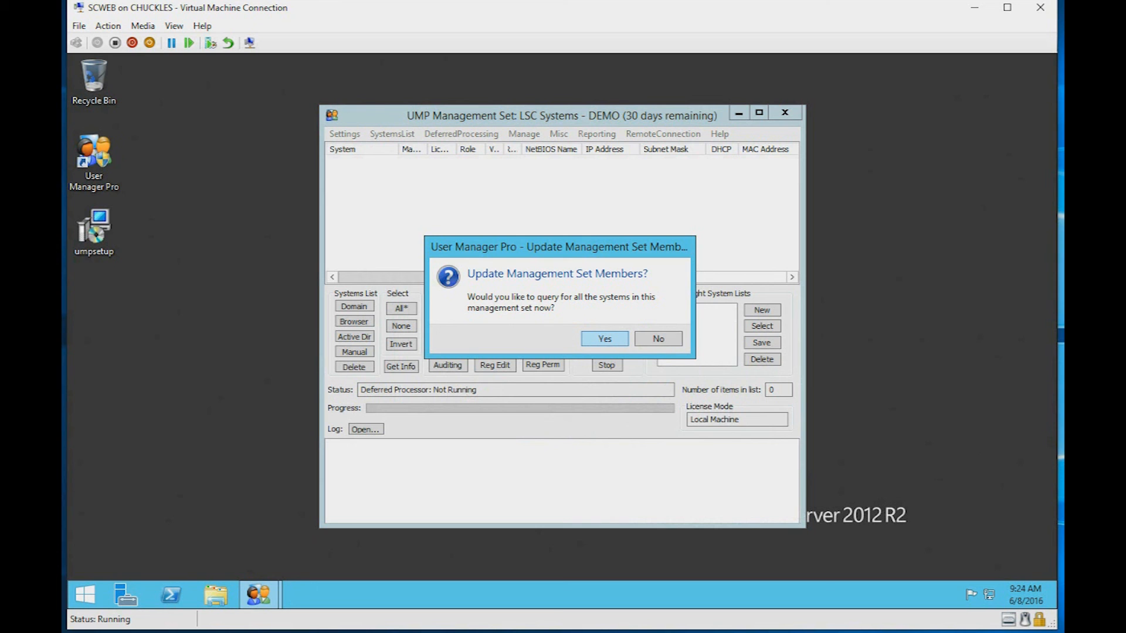
{"action": "key", "text": "Return"}
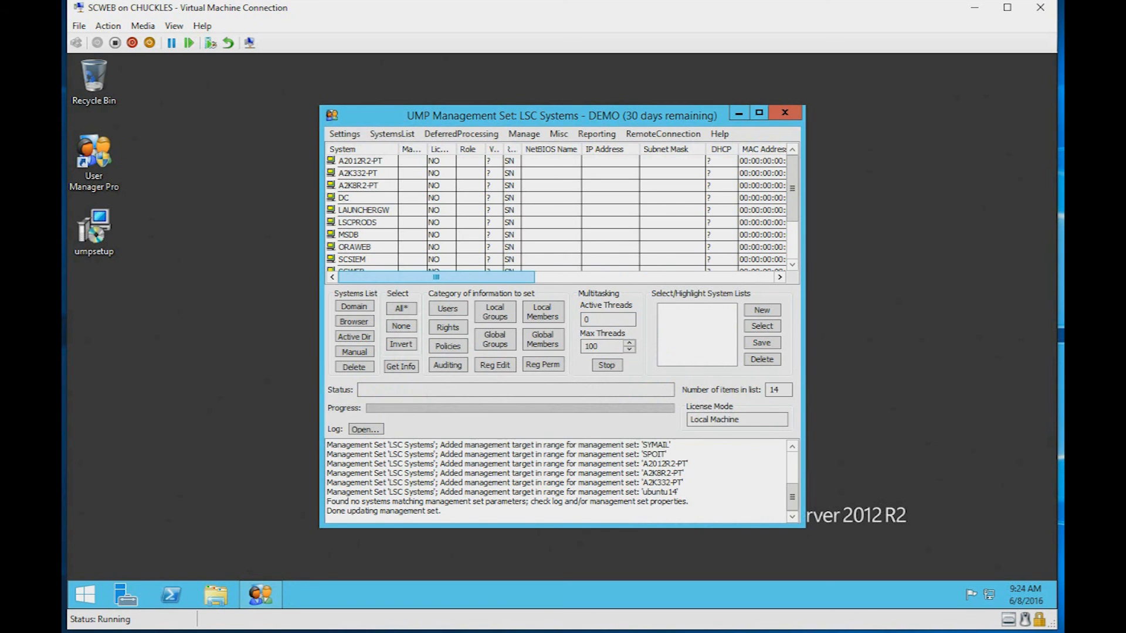